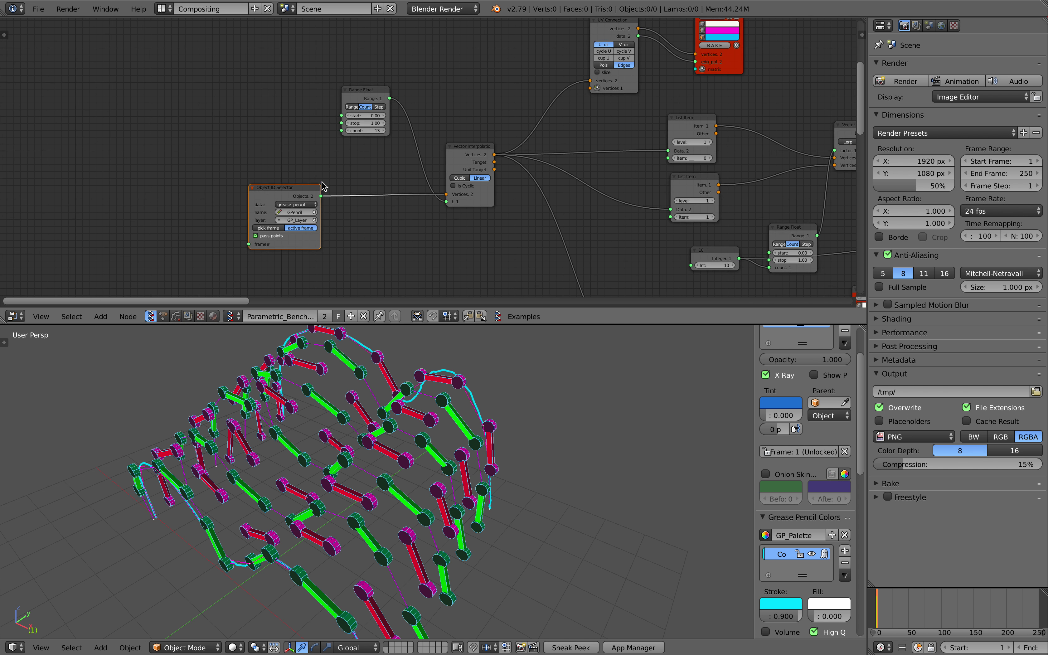
Step: Spread the Range Float and Object ID Selector nodes away from Vector Interpolation and set the Range Float count to 11
left_click_drag(348, 78, 315, 63)
left_click_drag(245, 195, 188, 169)
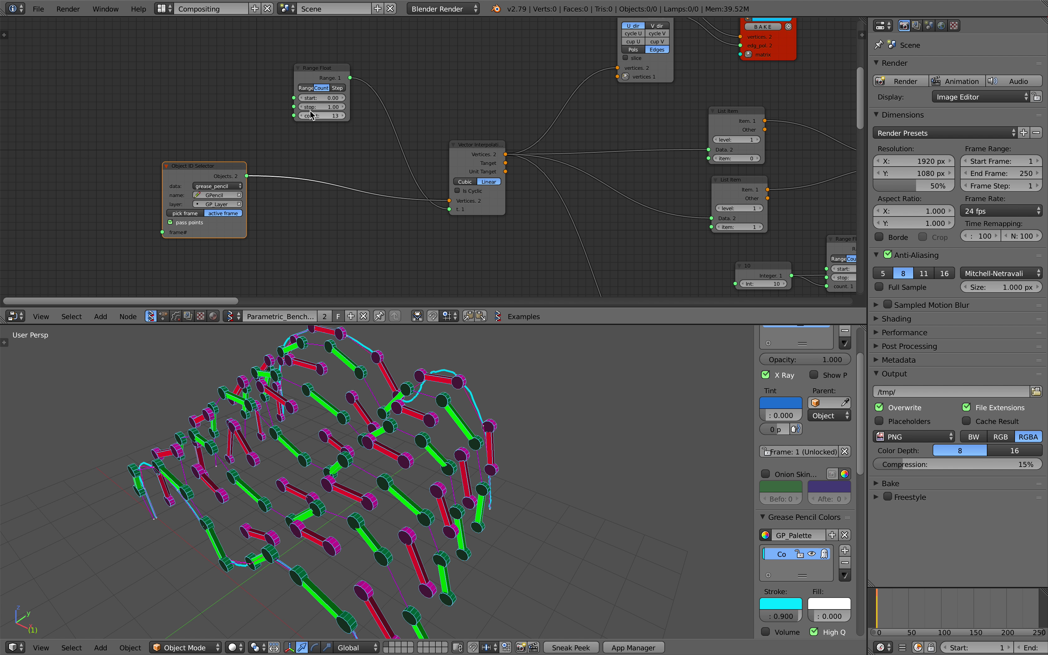
middle_click_drag(309, 106, 281, 116)
left_click_drag(280, 82, 237, 73)
mouse_move(255, 121)
left_mouse_down()
mouse_move(281, 121)
mouse_move(243, 121)
mouse_move(268, 121)
mouse_move(256, 121)
left_mouse_up()
Step: Examine the distribution of the green and red members along the grease pencil curves from several angles
mouse_move(355, 368)
middle_mouse_down()
mouse_move(400, 344)
mouse_move(444, 416)
mouse_move(465, 422)
mouse_move(412, 434)
mouse_move(418, 405)
mouse_move(396, 429)
mouse_move(297, 476)
mouse_move(308, 501)
middle_mouse_up()
scroll(431, 430, "down", 1)
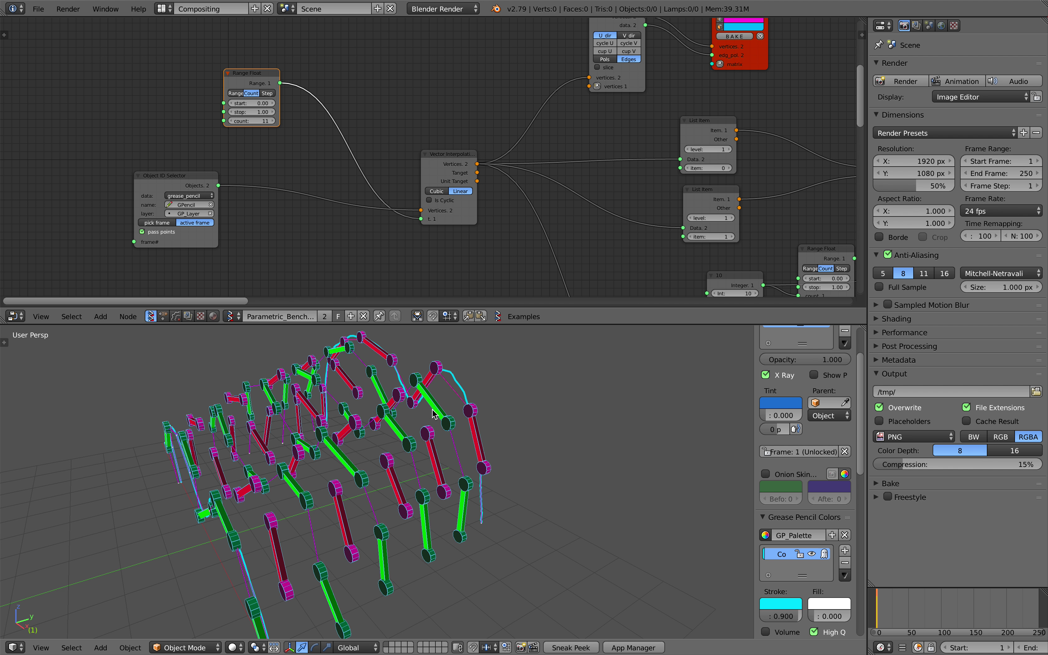
mouse_move(495, 390)
middle_mouse_down()
mouse_move(291, 527)
mouse_move(366, 530)
middle_mouse_up()
mouse_move(241, 571)
middle_mouse_down()
mouse_move(304, 534)
mouse_move(329, 547)
mouse_move(385, 513)
mouse_move(344, 529)
middle_mouse_up()
scroll(384, 505, "down", 3)
mouse_move(296, 571)
middle_mouse_down()
mouse_move(260, 563)
mouse_move(277, 528)
mouse_move(235, 527)
middle_mouse_up()
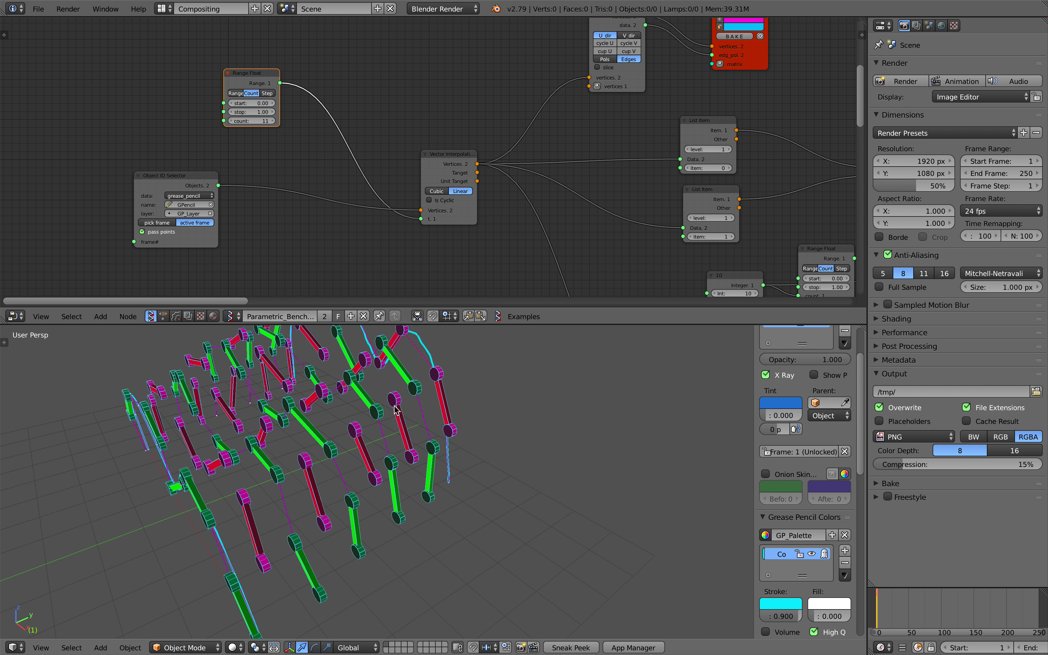
mouse_move(363, 427)
middle_mouse_down()
mouse_move(265, 471)
mouse_move(305, 486)
mouse_move(263, 499)
middle_mouse_up()
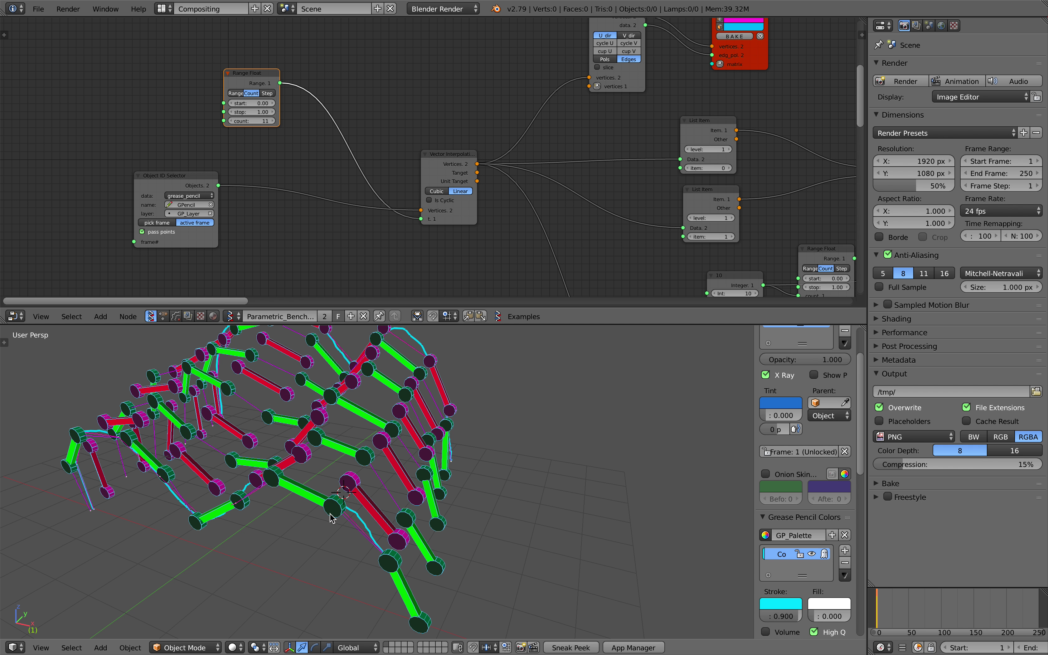
middle_click_drag(348, 491, 329, 529)
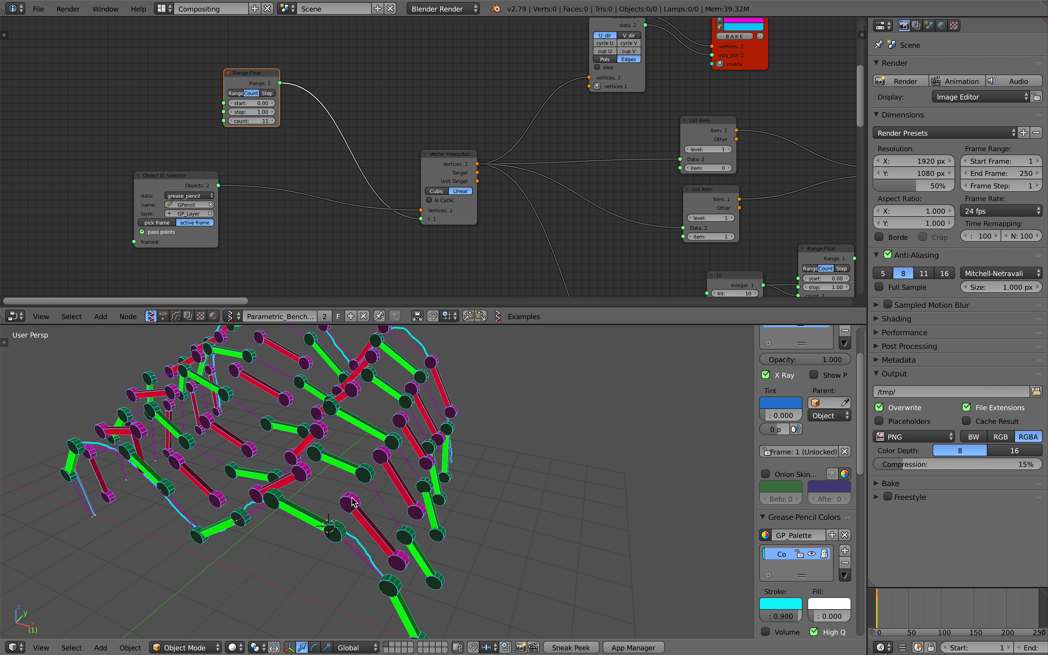
middle_click_drag(326, 514, 354, 508)
scroll(355, 507, "up", 2)
scroll(358, 506, "down", 2)
Step: Set the first Multiply amount to 0.62, the noise seed to 264 and the second Multiply amount to 0.41, and save over parametric_furniture_008.blend
key("ctrl+s")
left_click(466, 179)
middle_click_drag(612, 162, 217, 210)
mouse_move(593, 163)
left_mouse_down()
mouse_move(607, 164)
mouse_move(597, 163)
left_mouse_up()
middle_click_drag(639, 159, 585, 160)
left_click_drag(624, 174, 658, 174)
middle_click_drag(624, 174, 610, 173)
left_click_drag(610, 165, 627, 165)
middle_click_drag(645, 176, 606, 167)
mouse_move(663, 168)
left_mouse_down()
mouse_move(706, 168)
mouse_move(683, 168)
left_mouse_up()
key("ctrl+s")
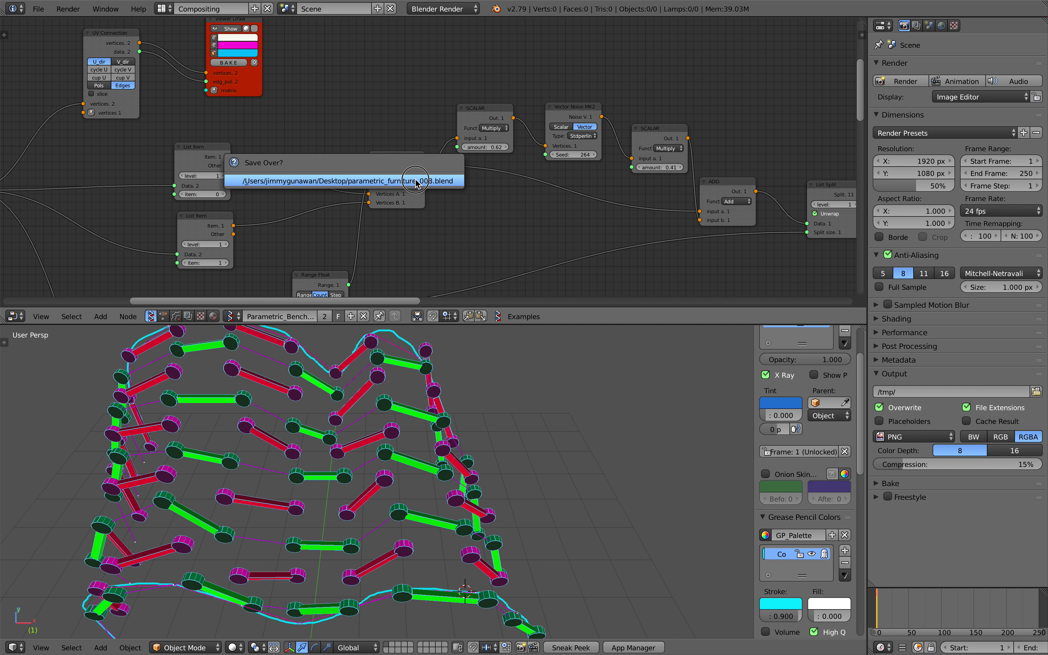
left_click(416, 181)
Step: Set the integer node feeding the Vector Lerp's Range Float count to 40 and save over the existing file
middle_click_drag(288, 260, 434, 181)
left_click_drag(373, 241, 397, 240)
middle_click_drag(338, 498, 362, 431)
key("ctrl+s")
left_click(354, 450)
scroll(368, 433, "down", 1)
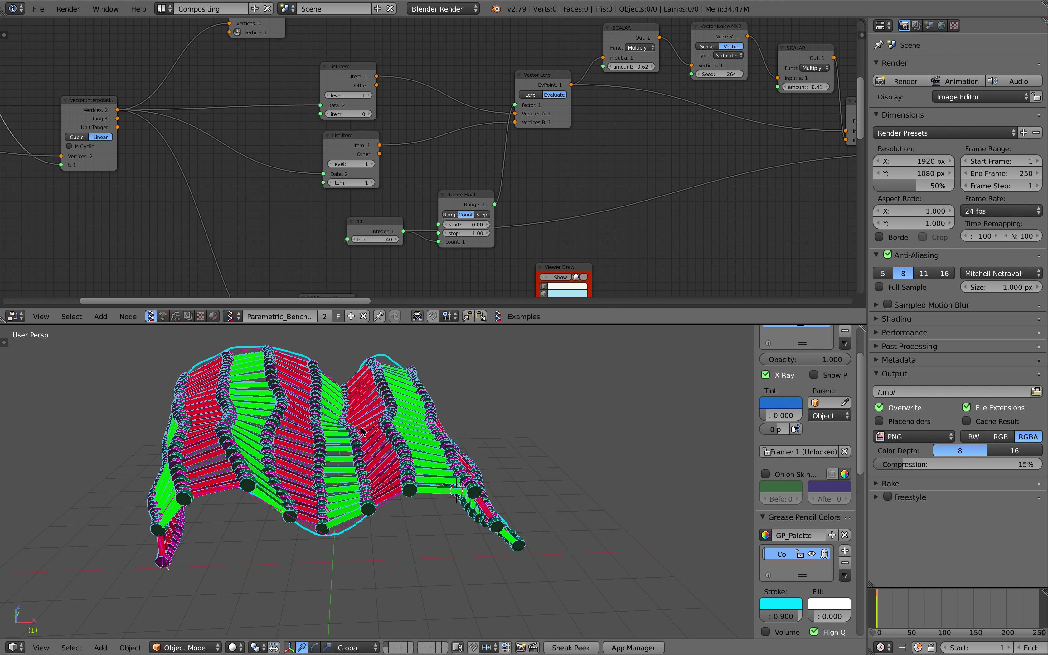
middle_click_drag(347, 442, 192, 457)
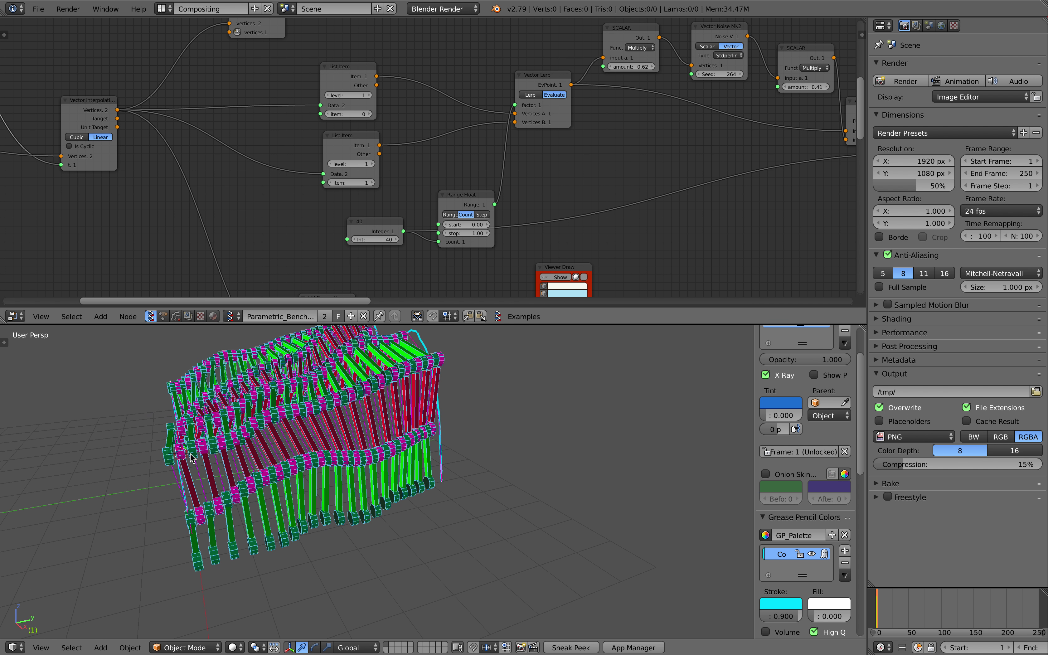
middle_click_drag(298, 434, 272, 478)
middle_click_drag(225, 525, 289, 457)
scroll(279, 475, "down", 4)
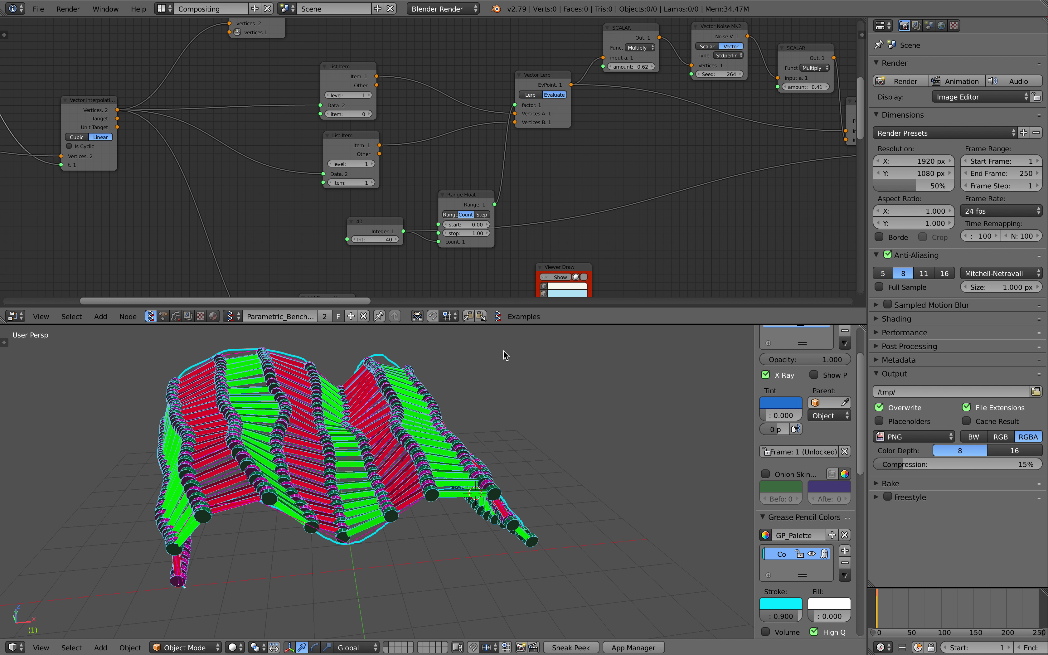
Step: Enlarge the node editor area and spread the Object ID Selector and Range Float nodes apart at the start of the tree
left_click_drag(528, 325, 526, 340)
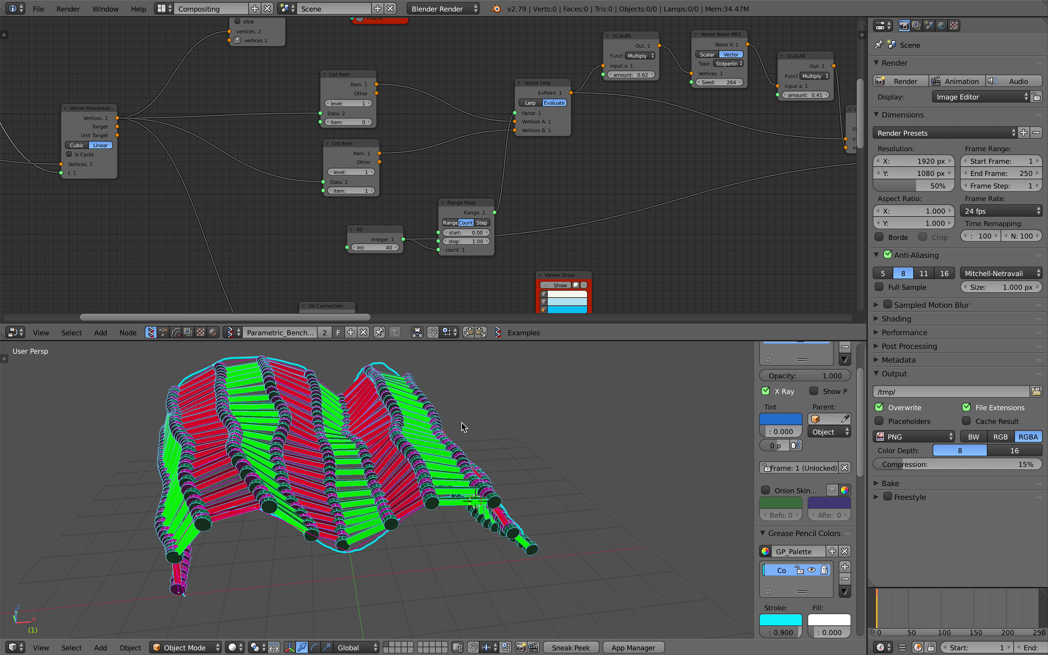
middle_click_drag(413, 463, 498, 473, "shift")
middle_click_drag(327, 218, 541, 201)
scroll(411, 196, "down", 3)
middle_click_drag(281, 182, 454, 239)
scroll(454, 238, "up", 3)
left_click_drag(314, 200, 283, 195)
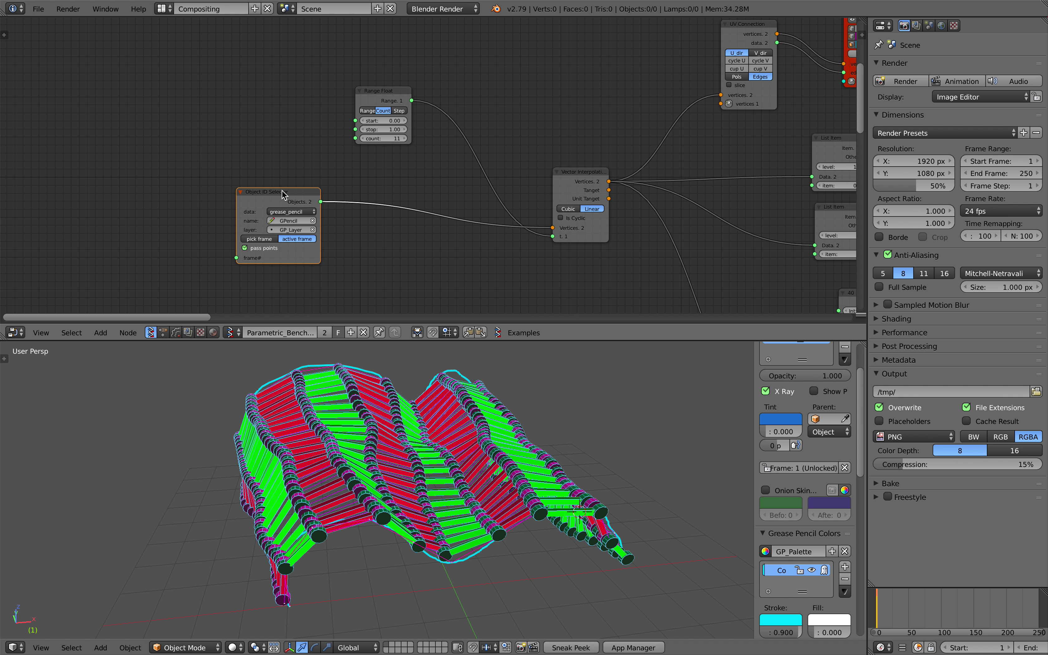
left_click_drag(370, 102, 322, 71)
left_click_drag(280, 194, 255, 182)
scroll(253, 191, "up", 1)
middle_click_drag(252, 190, 244, 194)
left_click_drag(242, 183, 224, 163)
Step: Move the Vector Interpolation node closer to the input nodes and bring the UV Connection node closer to it
left_click_drag(578, 170, 449, 115)
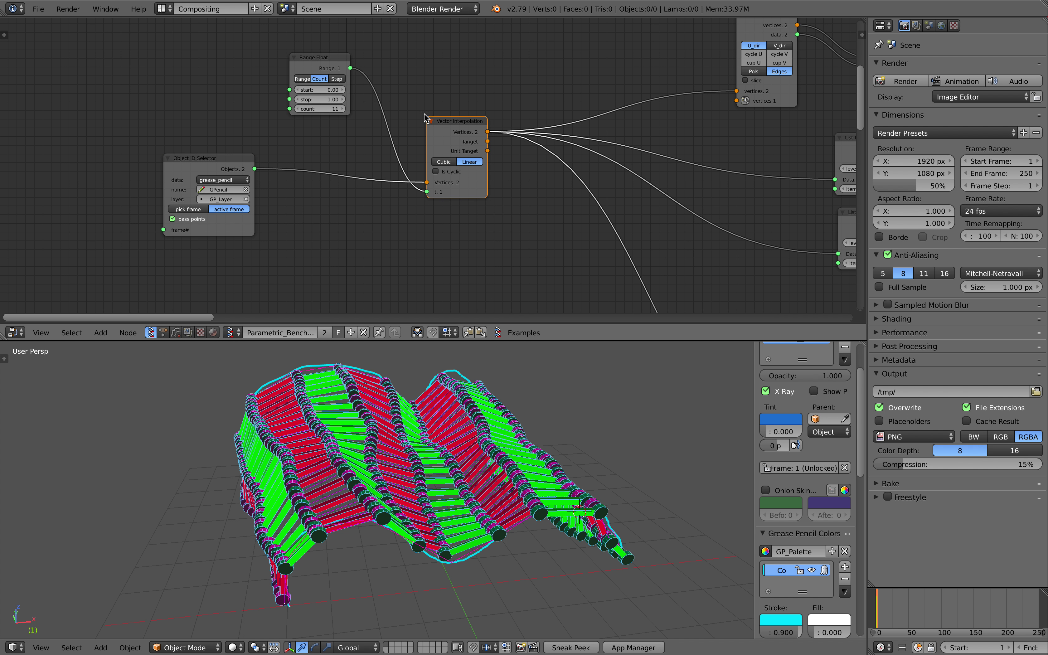
mouse_move(330, 111)
left_mouse_down()
mouse_move(390, 111)
mouse_move(303, 112)
mouse_move(330, 112)
left_mouse_up()
left_click_drag(449, 130, 437, 128)
middle_click_drag(455, 138, 325, 157)
scroll(326, 157, "up", 3)
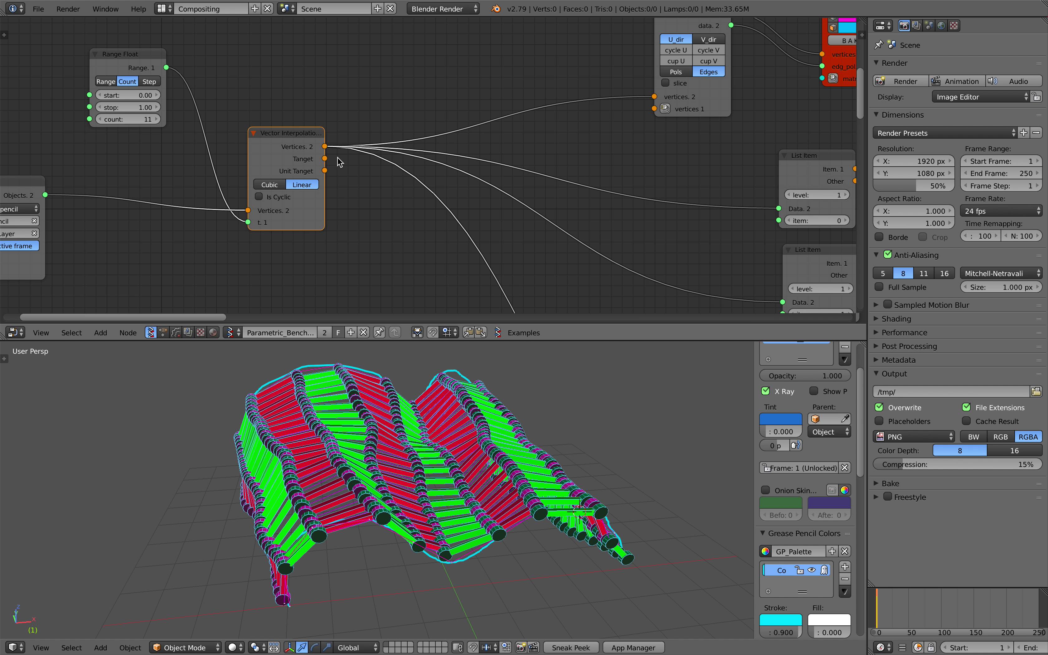
middle_click_drag(427, 133, 376, 164)
left_click_drag(498, 80, 388, 82)
middle_click_drag(471, 167, 374, 128)
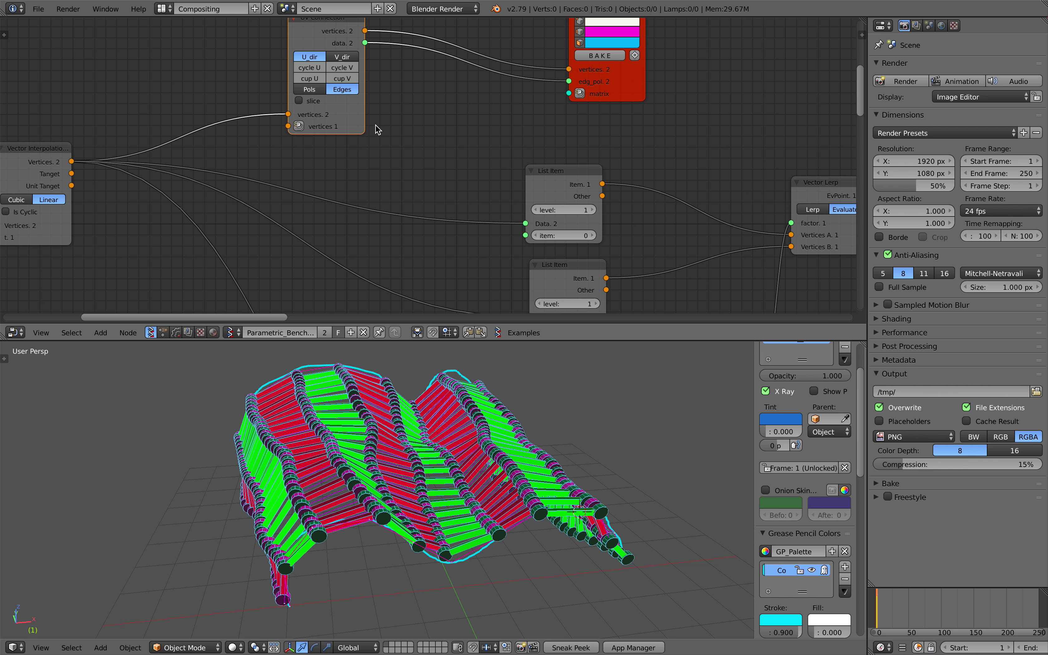
Step: Widen the Vector Lerp node slightly
scroll(391, 143, "down", 3)
scroll(437, 153, "up", 2)
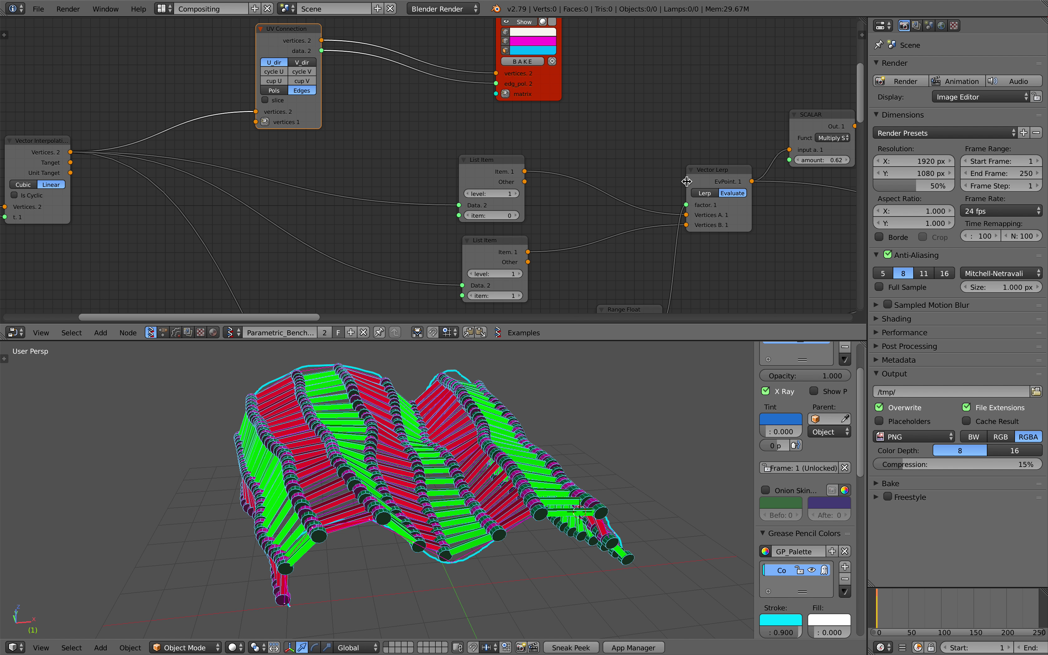
left_click_drag(686, 179, 674, 181)
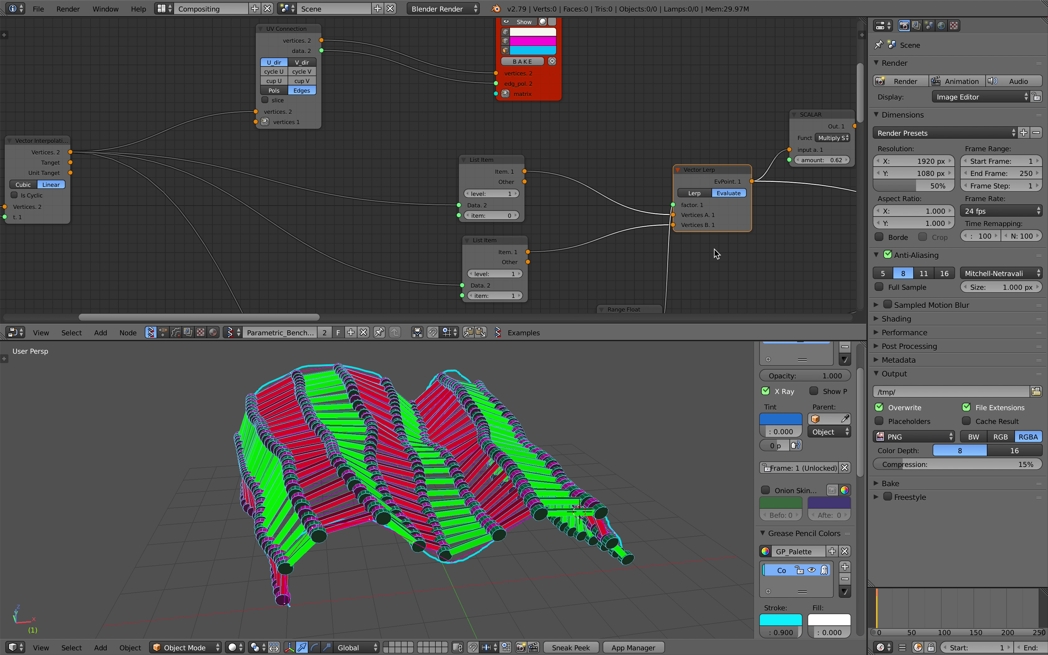
Step: Delete the Viewer Draw node above the List Item nodes and the UV Connection node that feeds it
middle_click_drag(453, 125, 447, 151)
left_click_drag(300, 55, 314, 51)
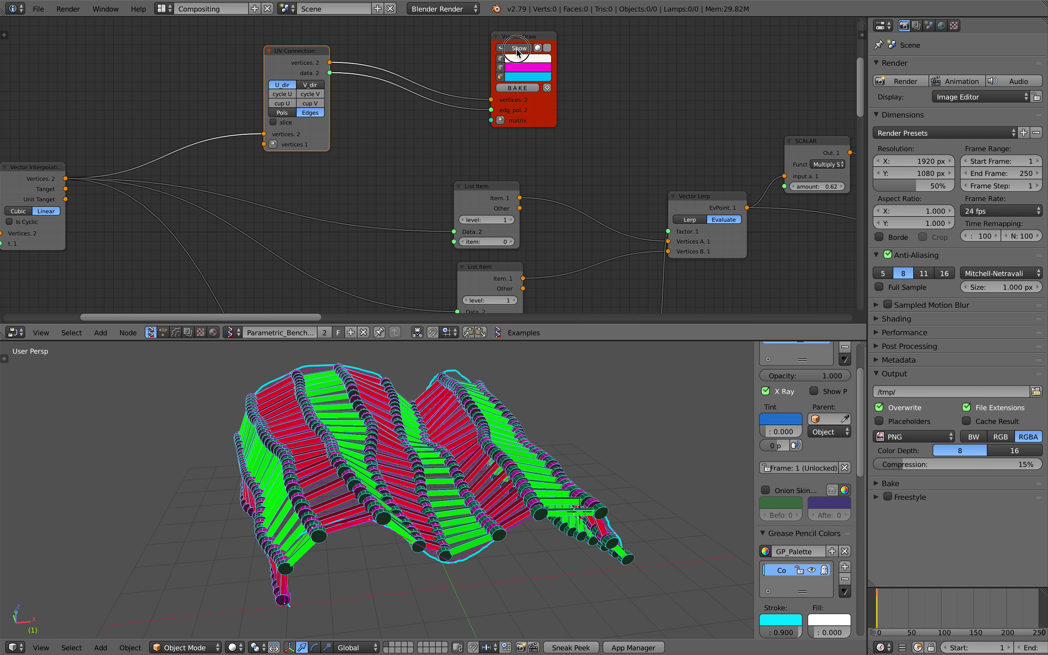
left_click(523, 36)
key("x")
left_click(326, 58)
key("x")
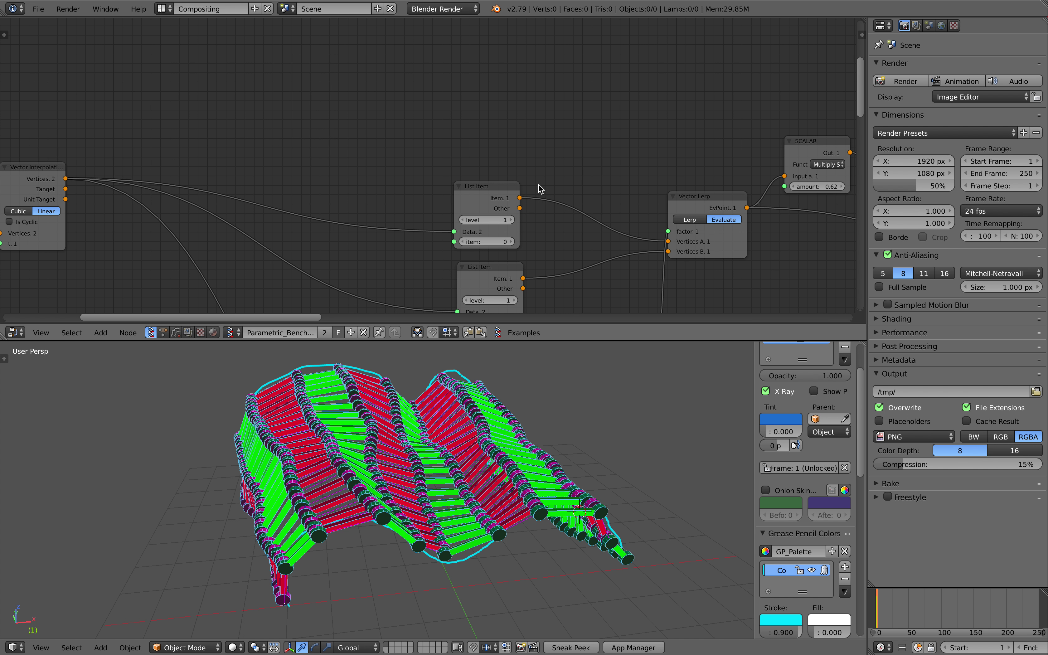
Step: Move both List Item nodes closer to Vector Interpolation and reposition the Vector Lerp, its Range Float and the integer node
scroll(538, 189, "down", 3)
middle_click_drag(476, 210, 466, 156)
left_click_drag(454, 130, 325, 76)
left_click_drag(458, 198, 314, 146)
scroll(390, 152, "right", 2)
left_click_drag(585, 145, 571, 116)
left_click_drag(532, 248, 498, 200)
left_click_drag(449, 278, 419, 239)
scroll(423, 248, "up", 2)
Step: Set the integer node feeding the Range Float count to 20
left_click(420, 260)
type("20")
key("Return")
middle_click_drag(498, 369, 437, 308)
Step: Reduce the integer node feeding the Range Float count to 8
left_click_drag(418, 261, 399, 266)
left_click(398, 261)
left_click(398, 262)
left_click(398, 261)
Step: Inspect the sparser arrangement of members in the 3D view from several angles
middle_click_drag(359, 411, 437, 377)
scroll(421, 291, "up", 1)
middle_click_drag(398, 489, 430, 488)
middle_click_drag(447, 529, 537, 522)
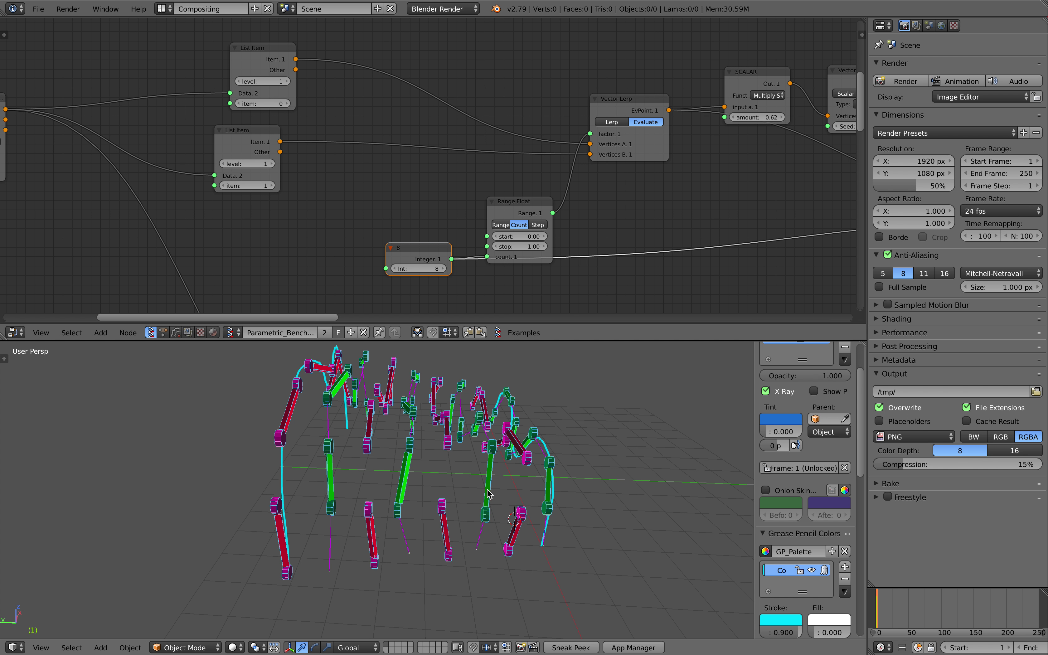
left_click(387, 504)
middle_click_drag(330, 466, 401, 543)
middle_click_drag(313, 520, 234, 488)
scroll(433, 166, "down", 5)
Step: Review the downstream branches and the complete node tree alongside the resulting structure
middle_click_drag(650, 170, 504, 95)
scroll(290, 222, "down", 3)
scroll(458, 166, "down", 9)
scroll(491, 143, "down", 3)
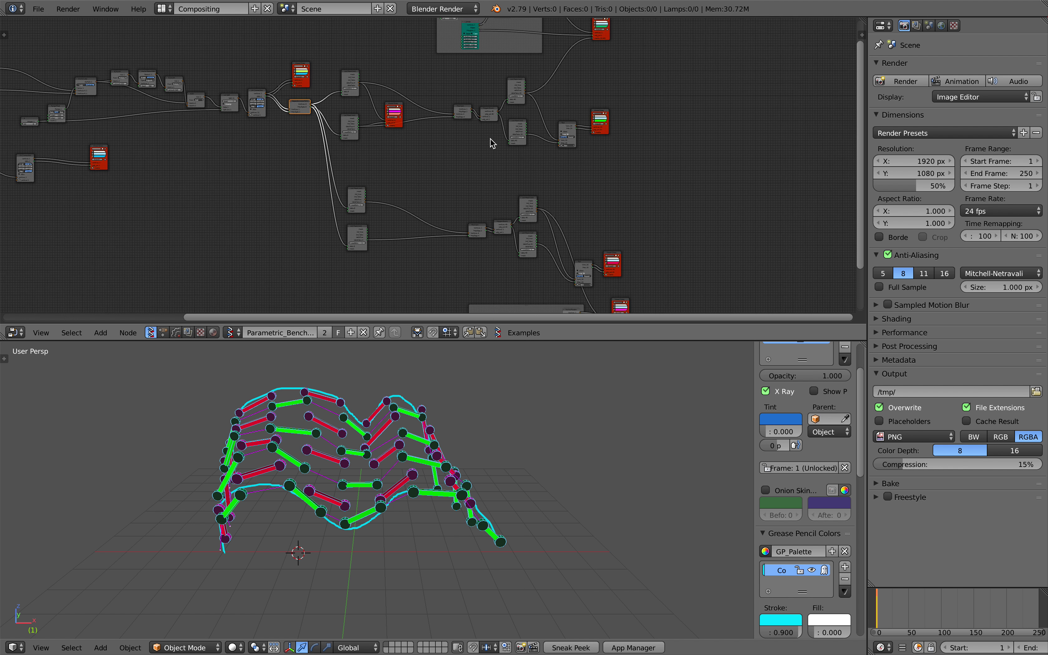
middle_click_drag(477, 171, 512, 145)
scroll(507, 147, "down", 3)
scroll(502, 148, "up", 1)
key("Home")
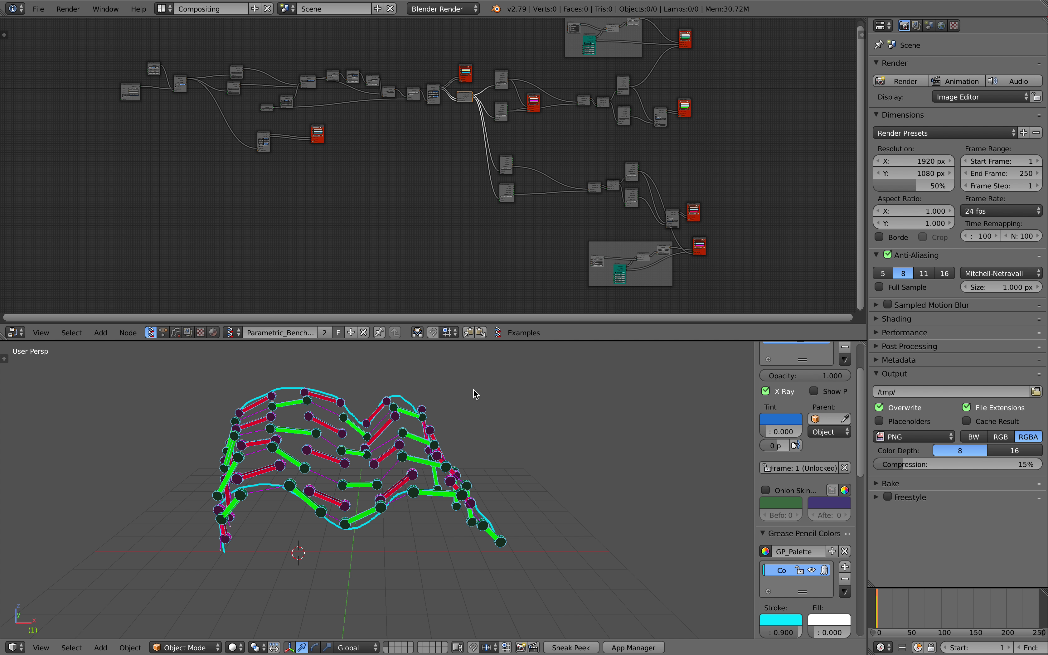
middle_click_drag(466, 419, 444, 419)
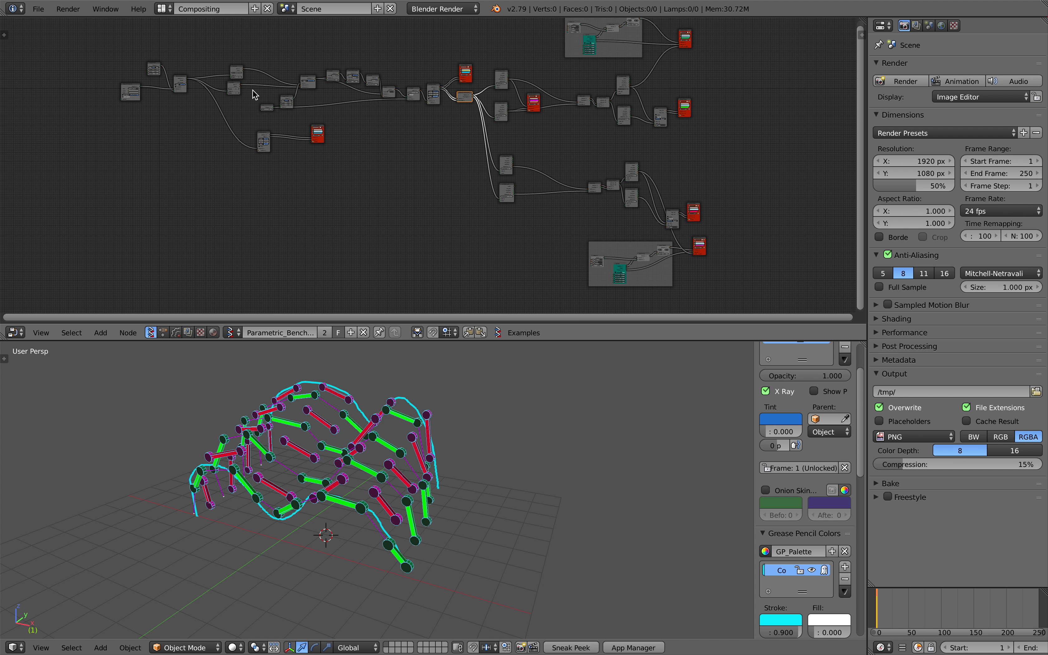
mouse_move(522, 5)
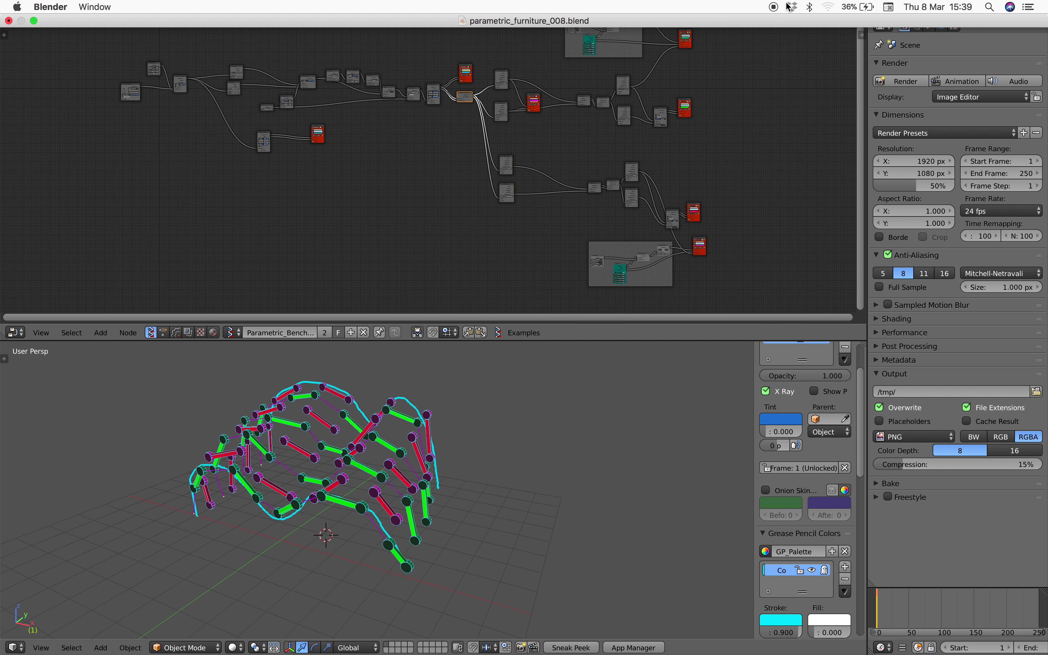